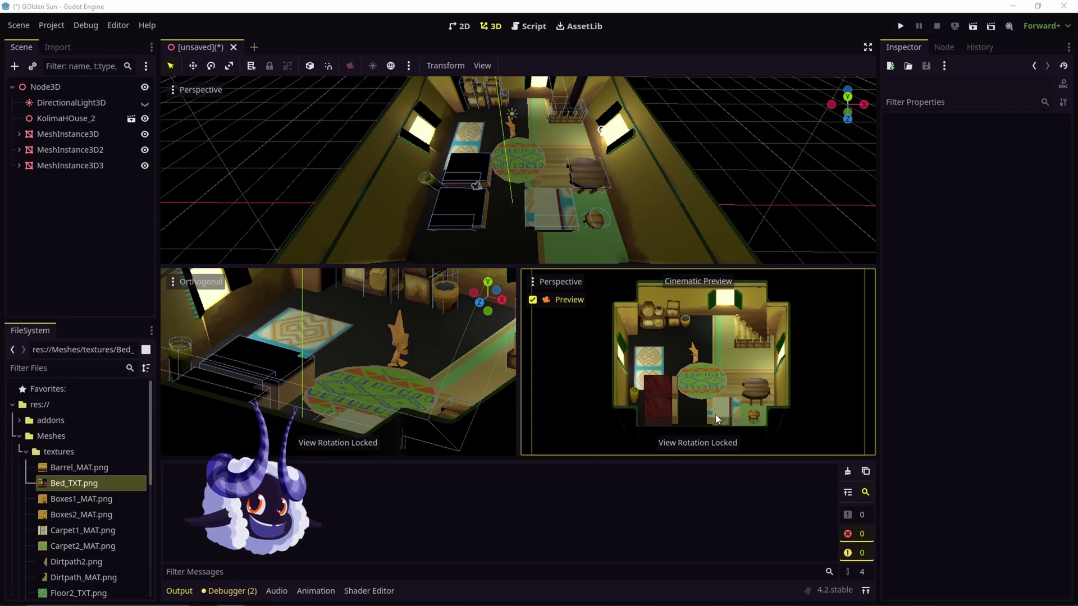
Turn off the cinematic preview, select KolimaHOuse_2, and drop Dirtpath2.png onto the house.
click(532, 300)
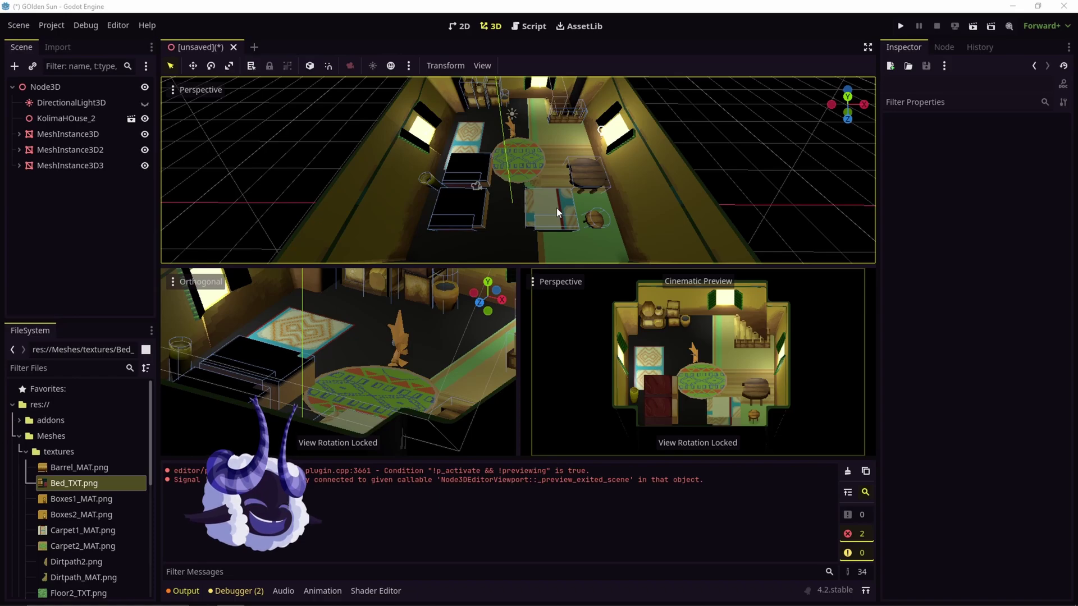
click(546, 197)
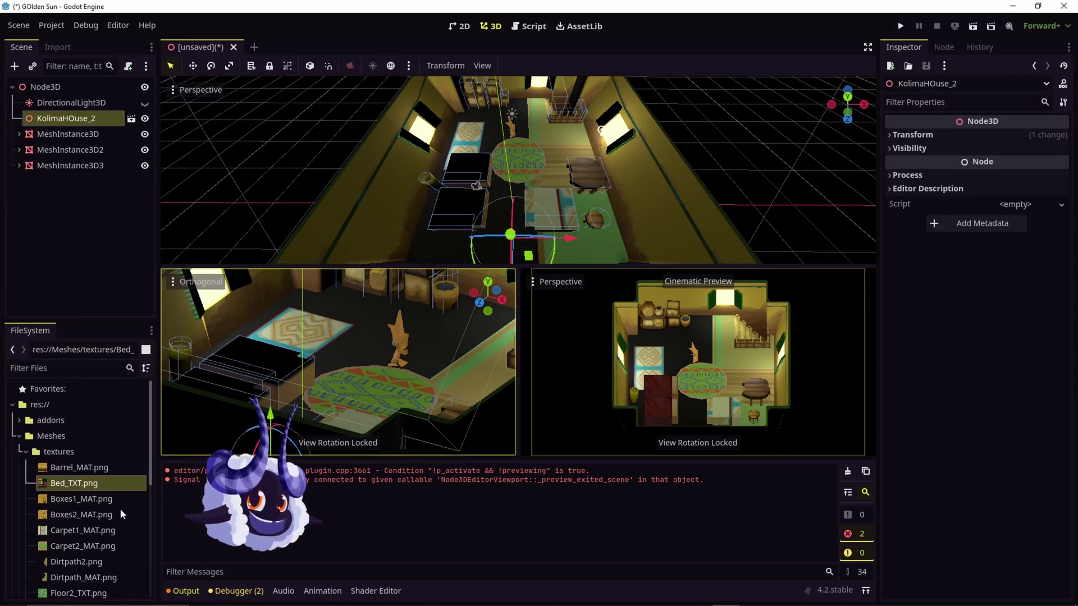
drag(70, 561, 447, 149)
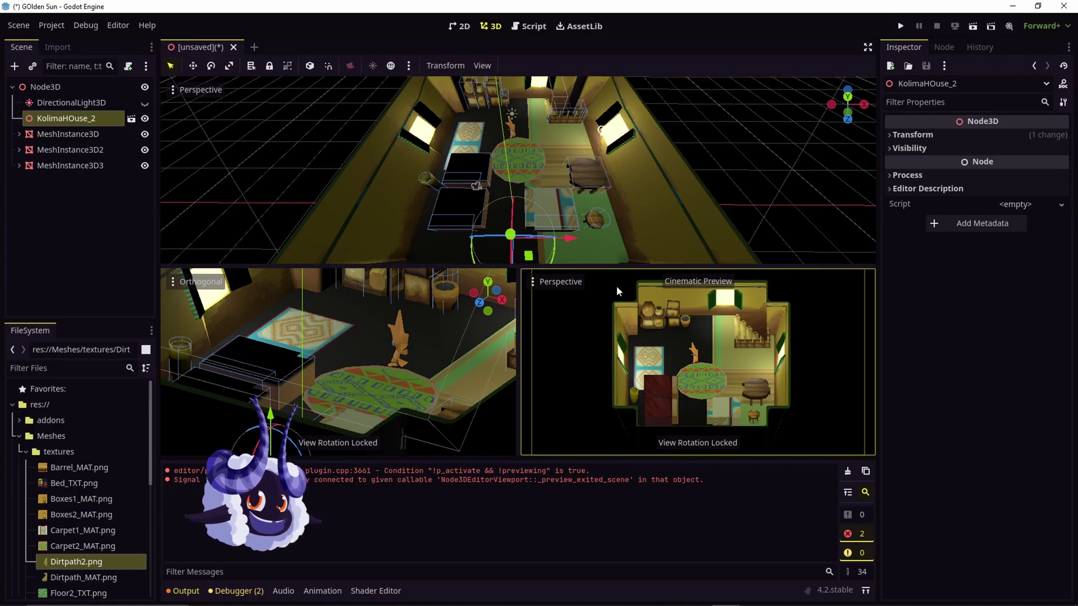
Enable Editable Children on the KolimaHOuse_2 node.
click(77, 120)
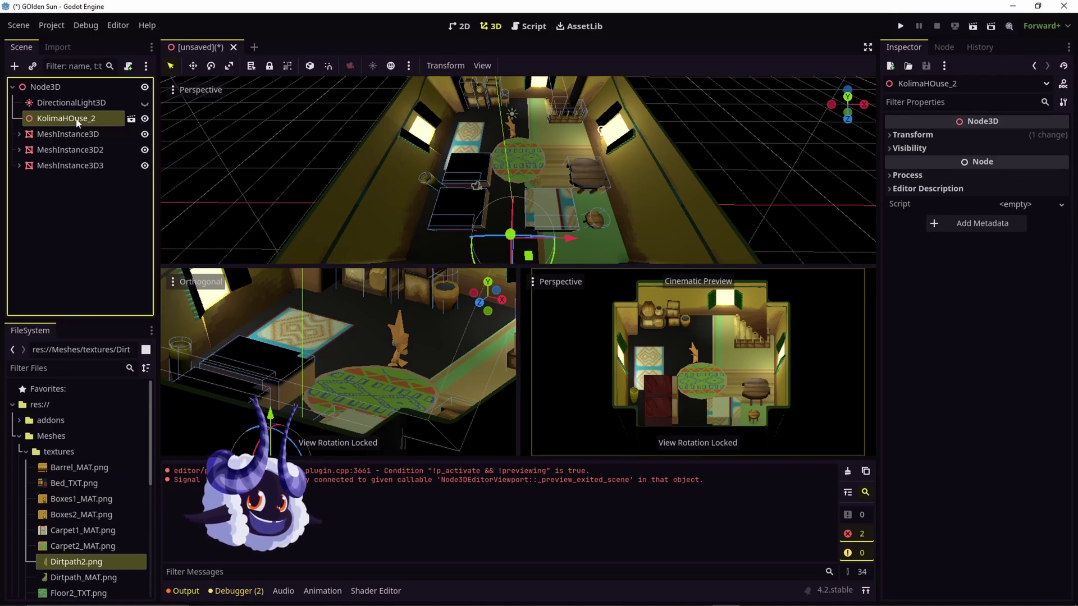
right_click(78, 120)
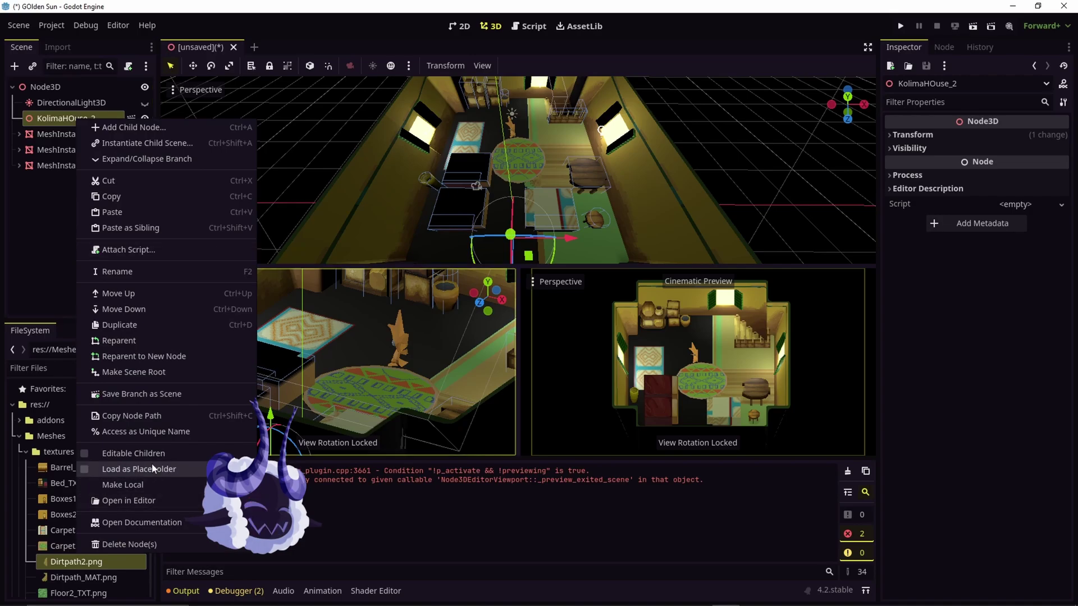
click(134, 453)
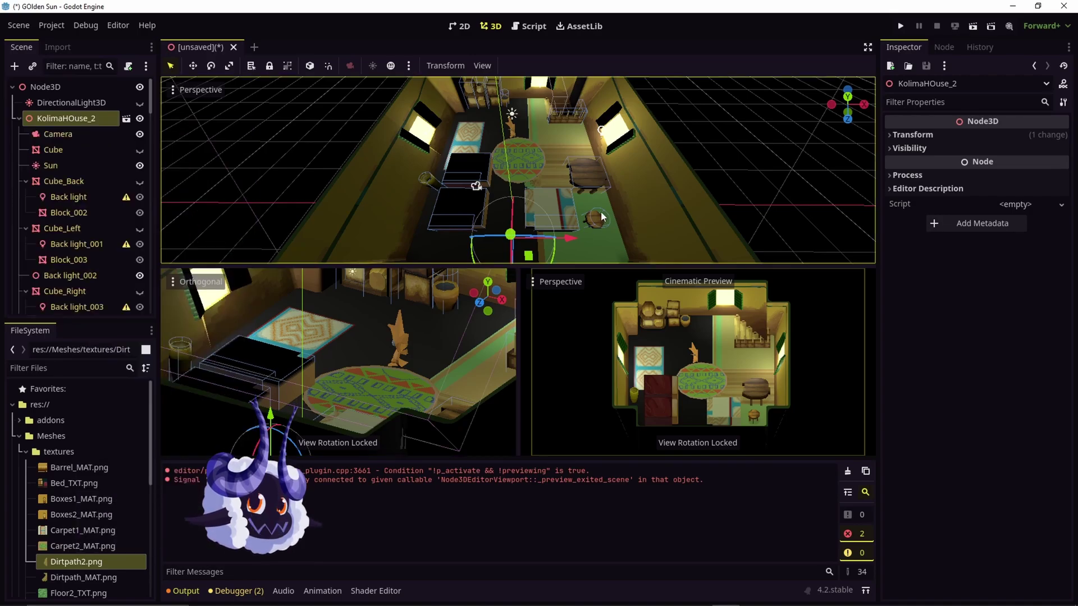
Select the bed Bed_001 and apply the Bed_TXT.png texture to it.
click(546, 203)
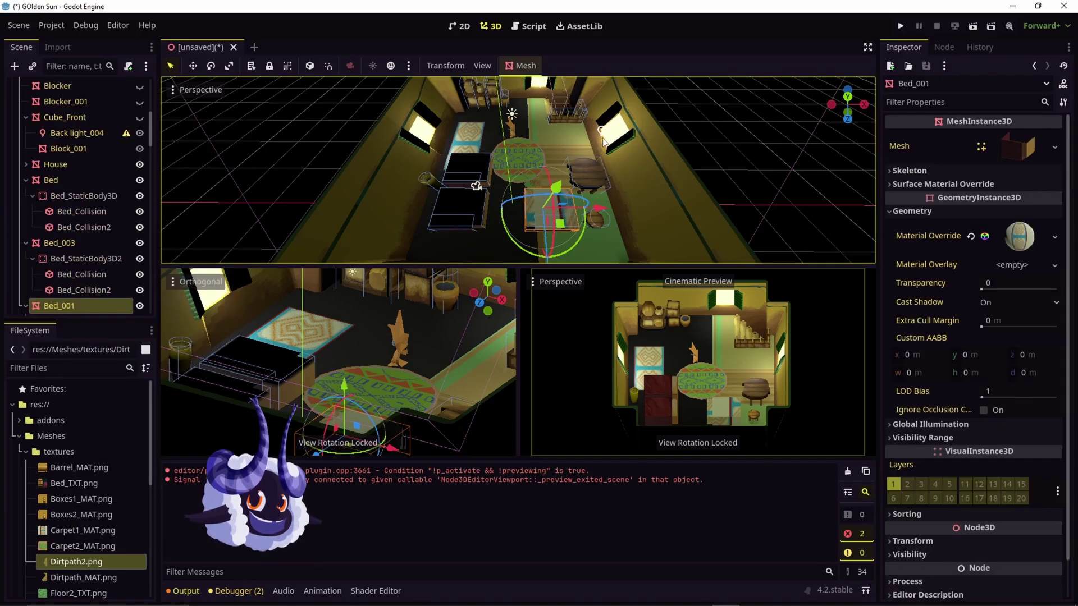
click(406, 170)
click(773, 103)
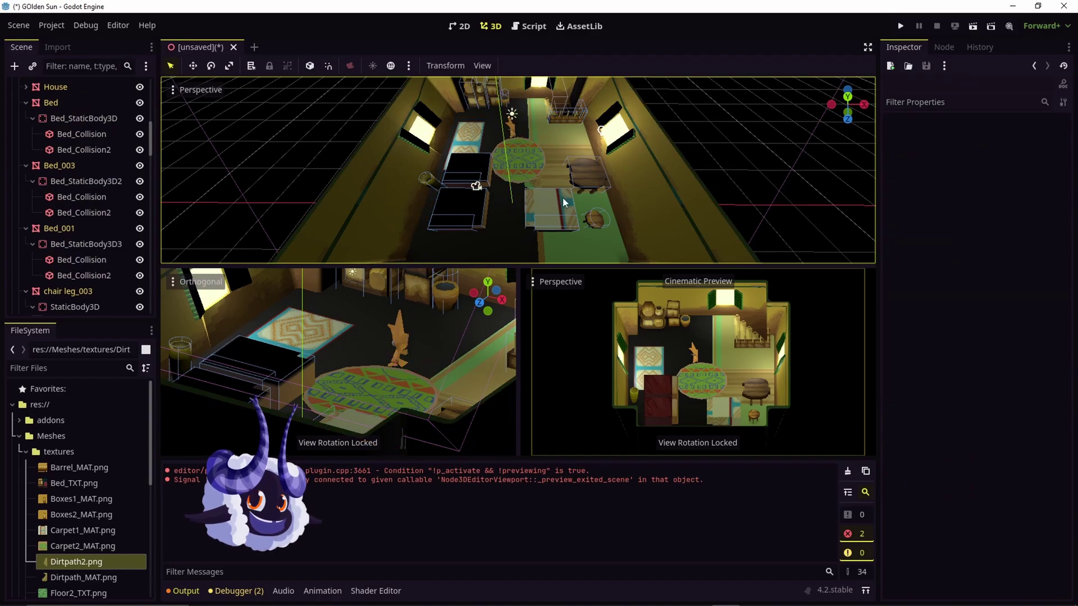
click(547, 201)
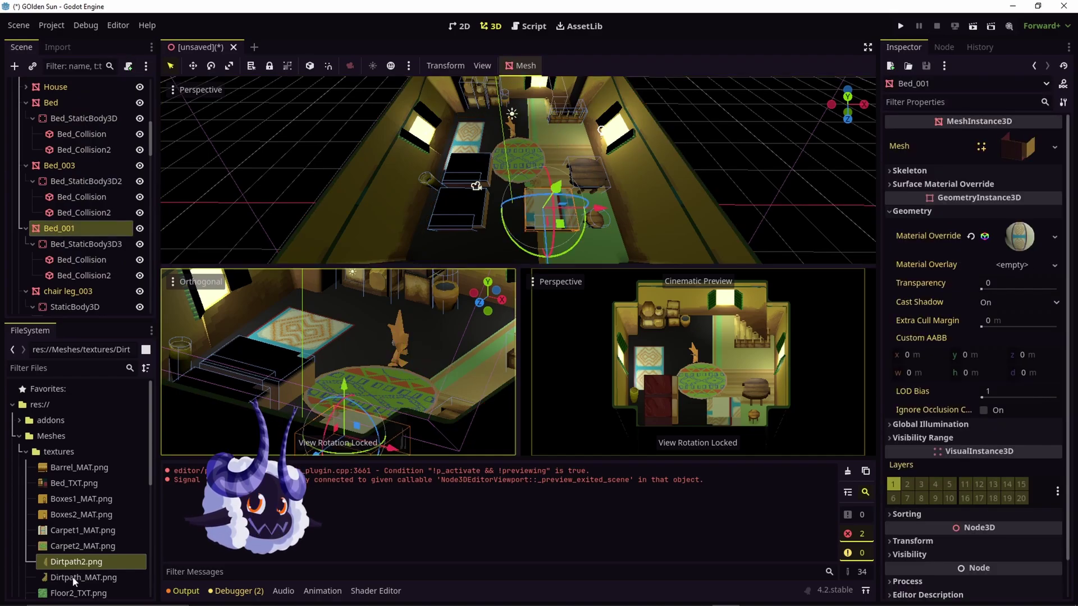
scroll(61, 484, down, 1)
drag(45, 453, 545, 216)
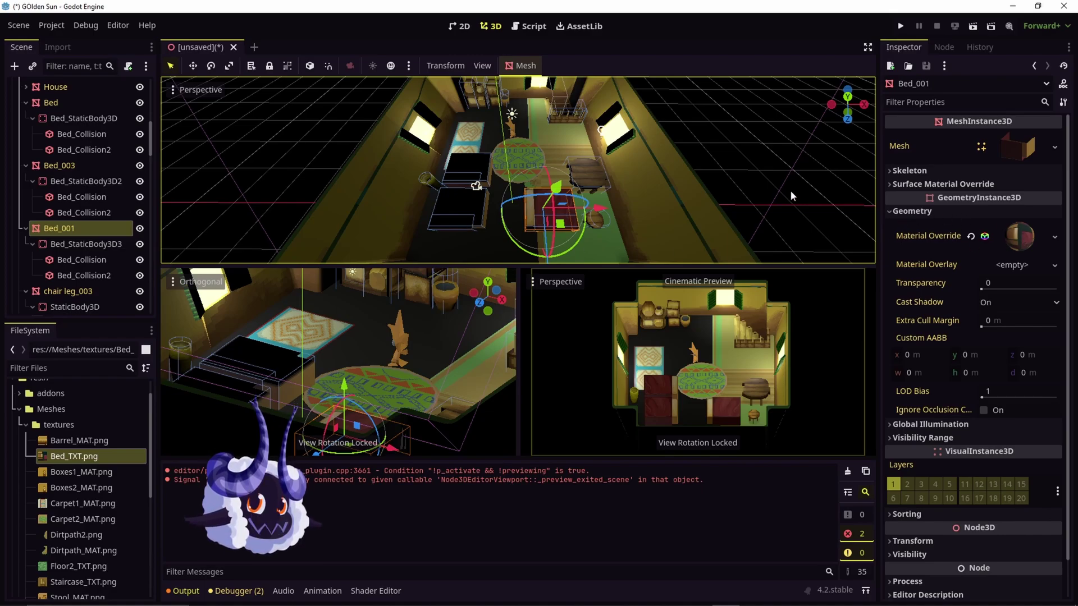
Select the House mesh and expand its Surface Material Override slots 0 and 1.
click(748, 141)
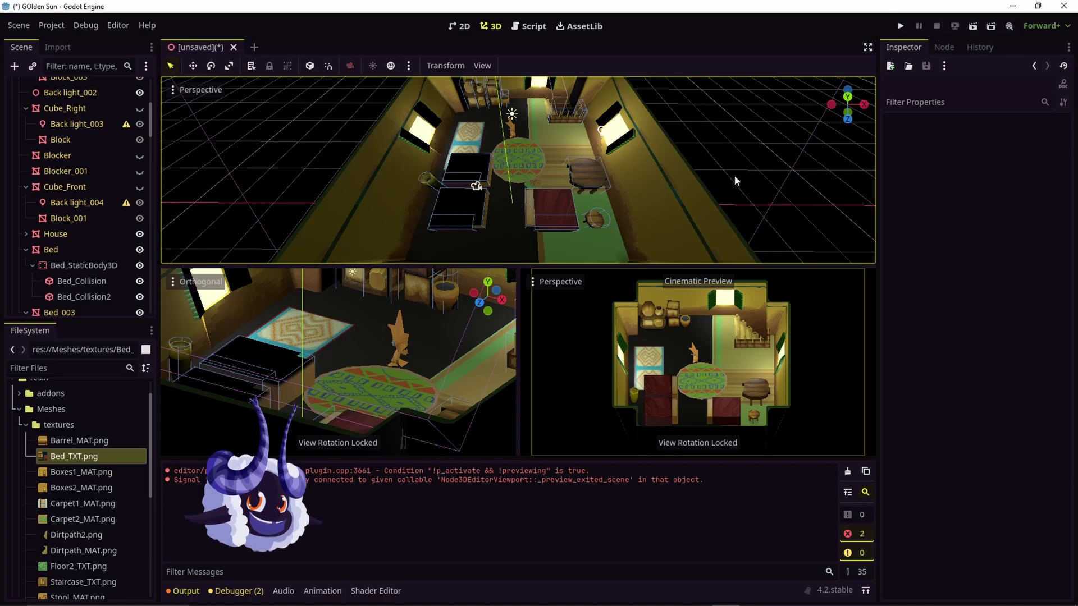
click(669, 203)
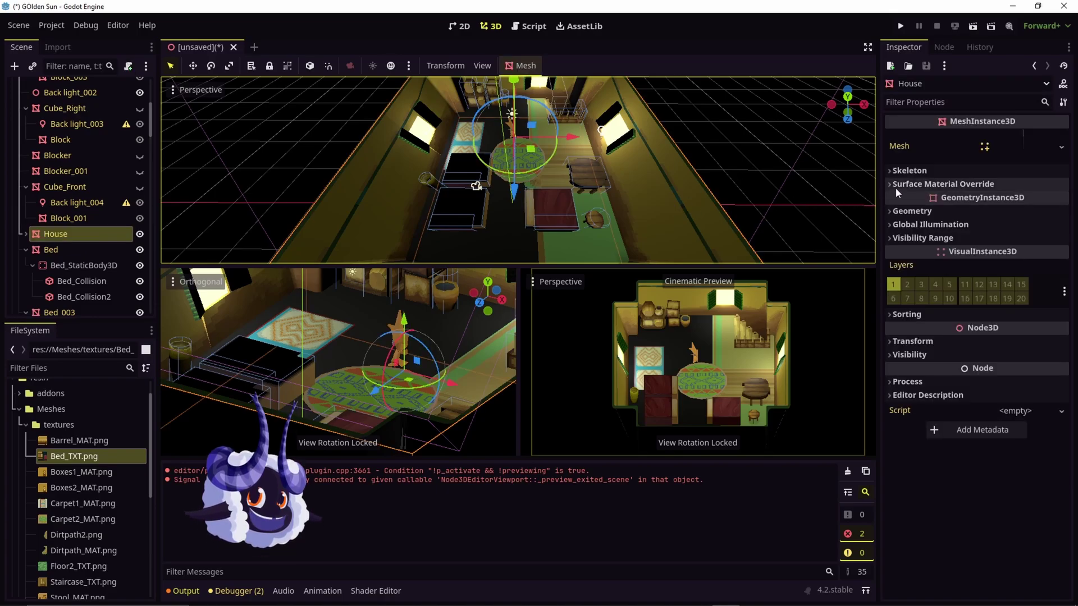
click(1005, 183)
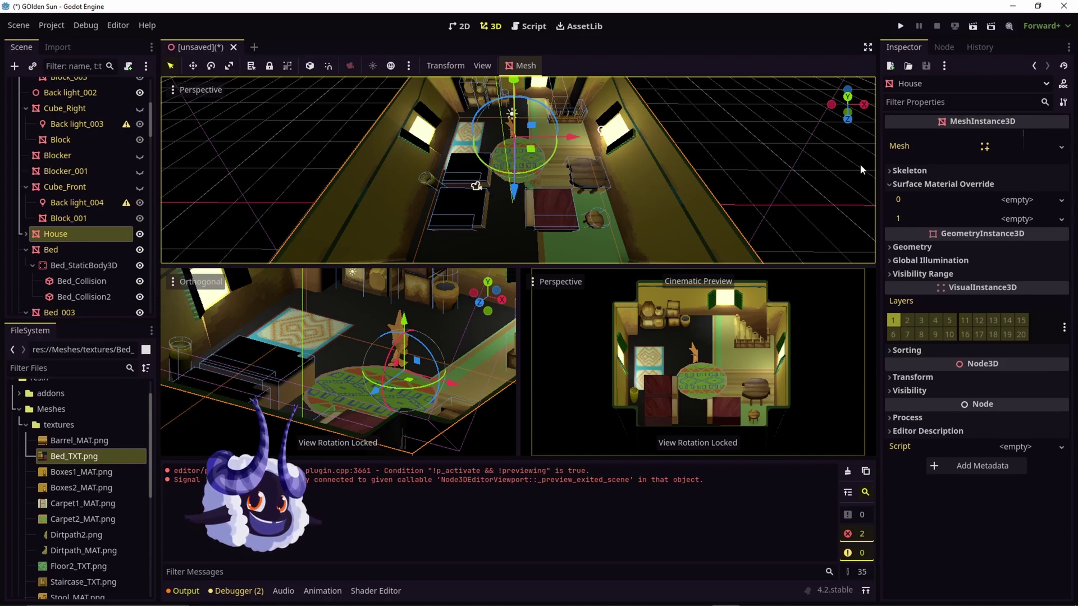
Create a new ORMMaterial3D in the House mesh's override slot 0.
click(932, 199)
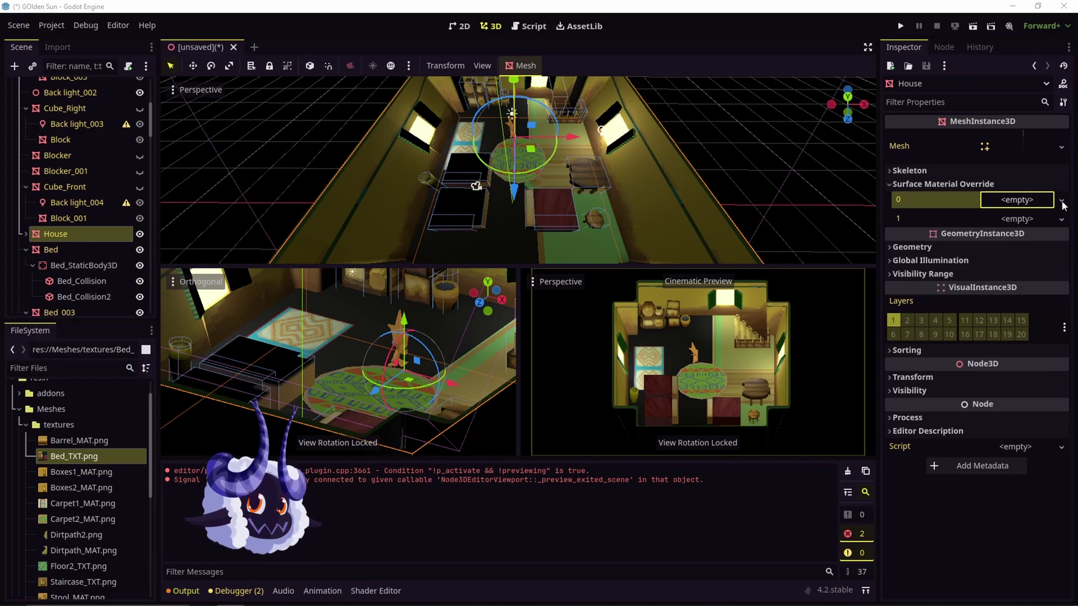
click(1017, 201)
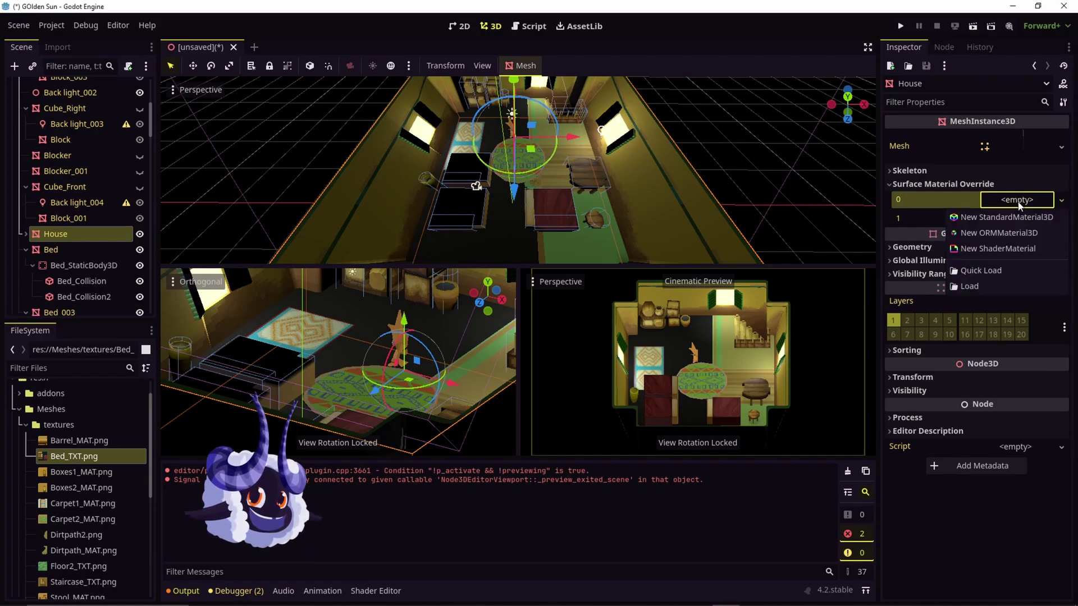
click(1044, 231)
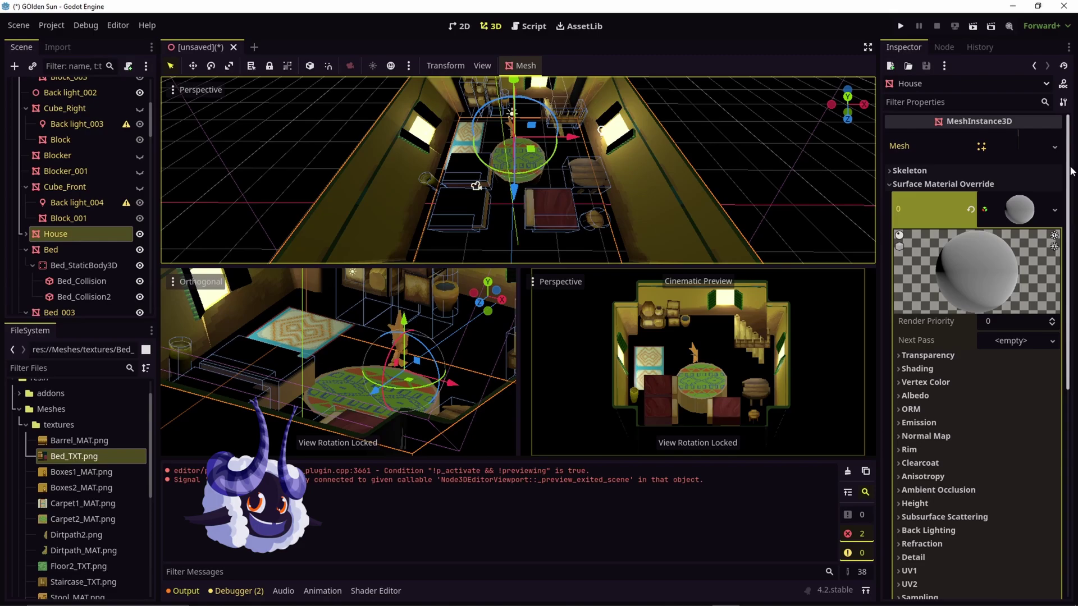
Expand the new material's Albedo section and browse the quick-load texture list without choosing.
click(1023, 212)
click(1023, 209)
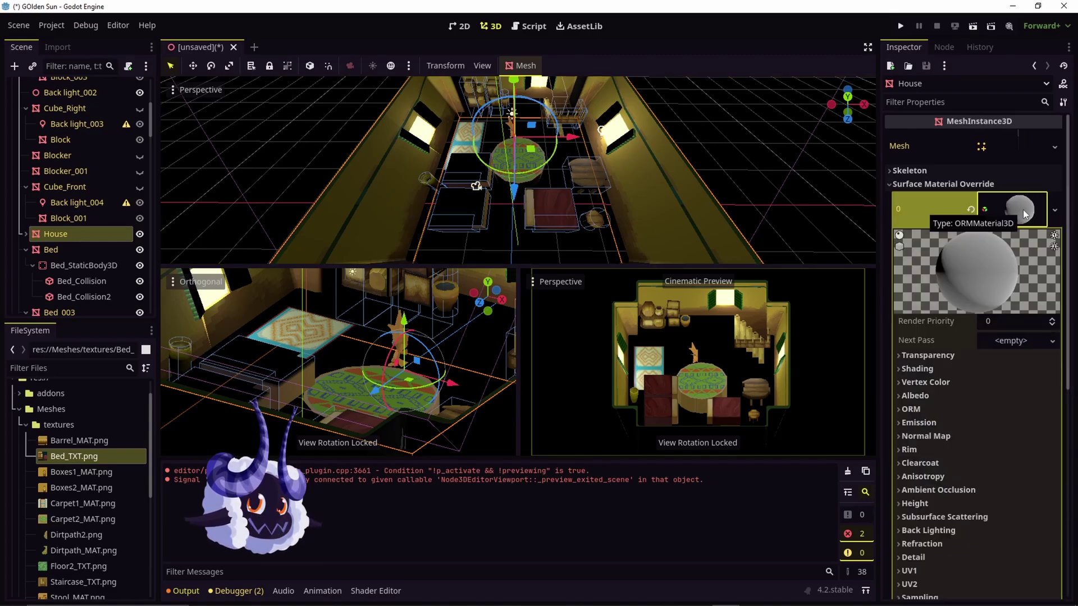
click(899, 396)
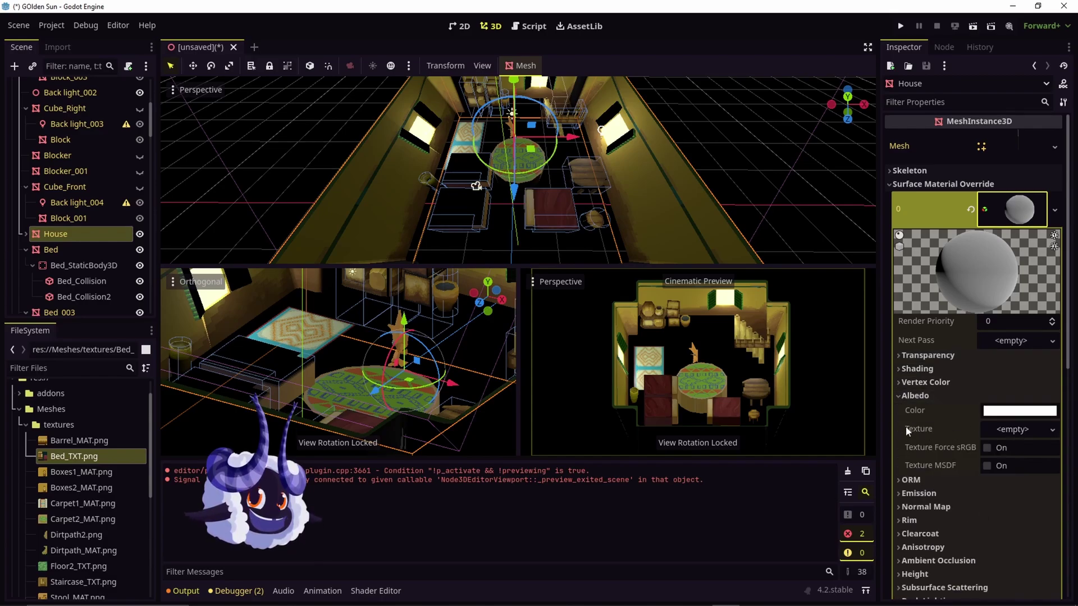
click(1022, 431)
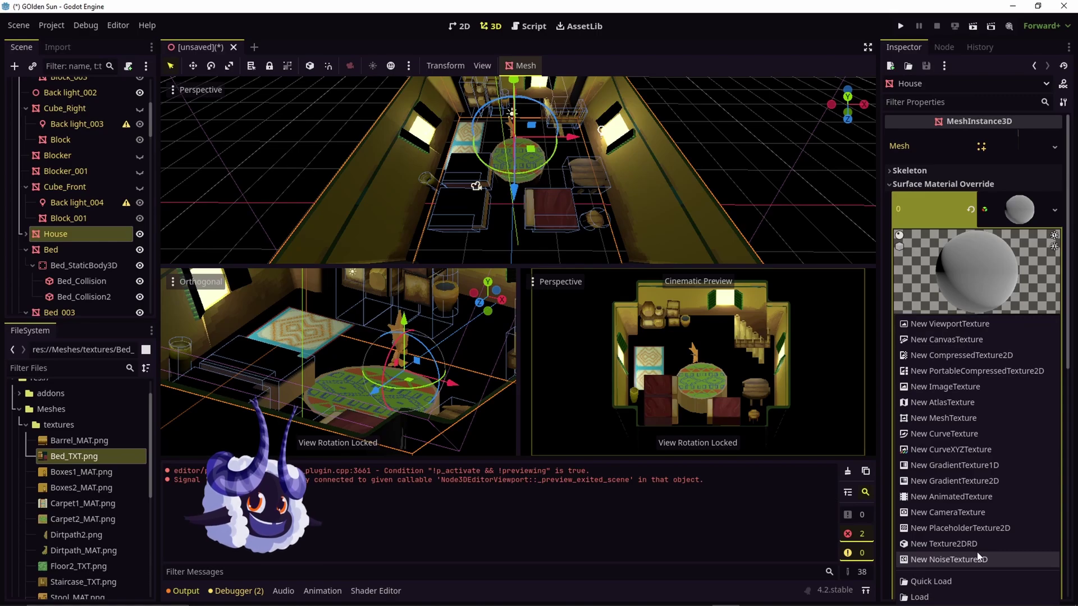
click(967, 579)
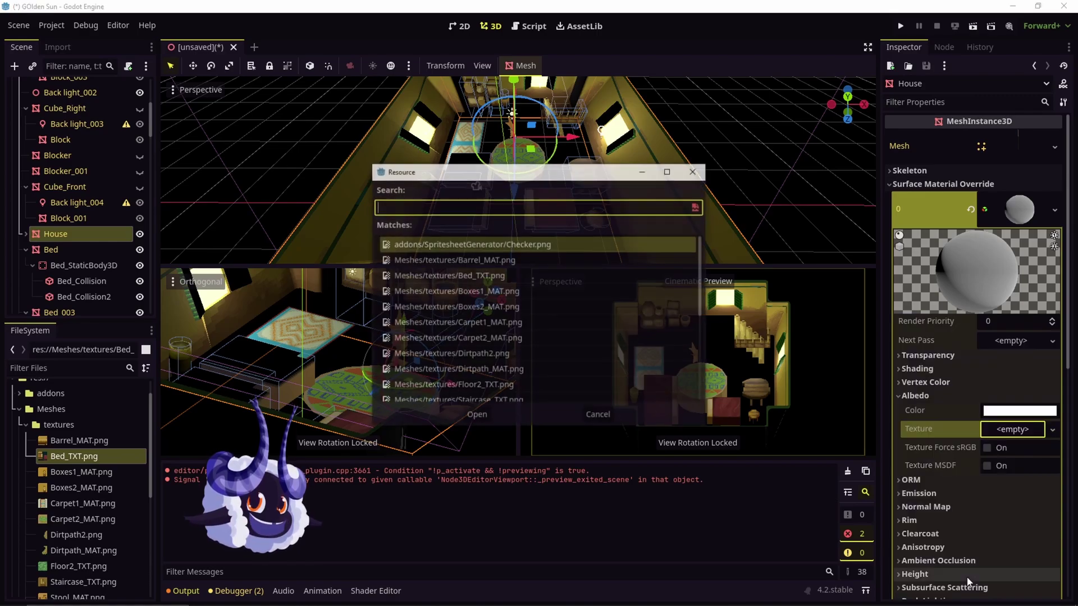
scroll(486, 359, down, 3)
scroll(484, 286, down, 1)
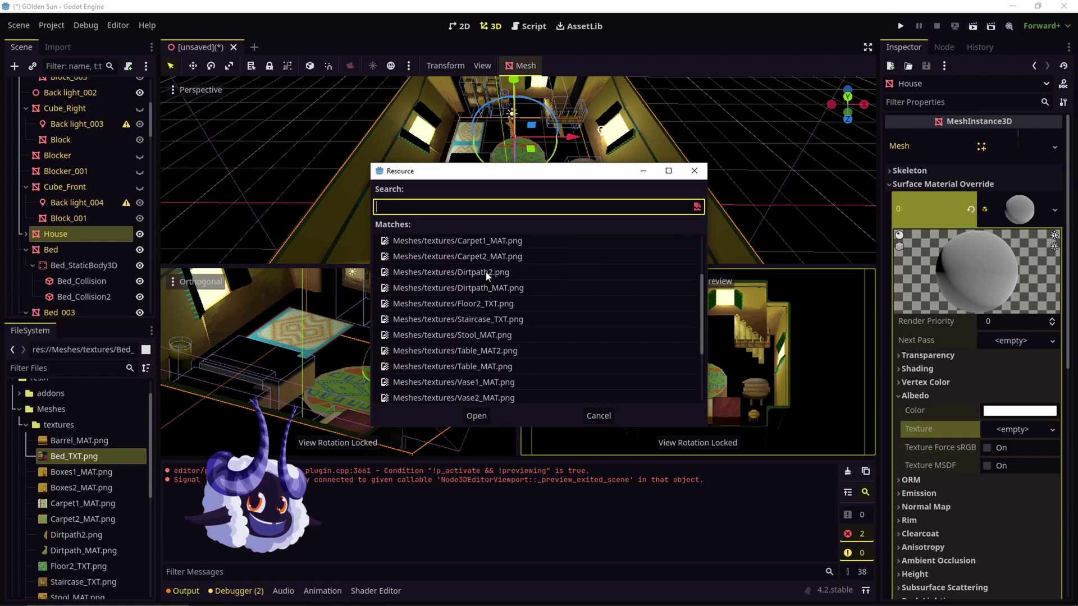
click(592, 417)
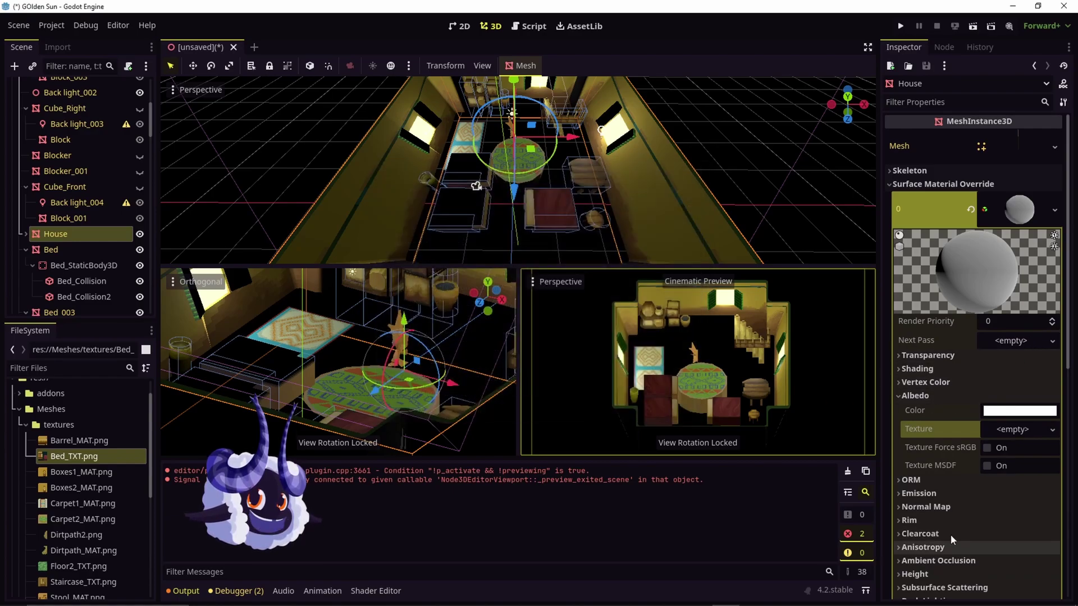
Set Floor2_TXT.png as the material's Albedo texture.
click(1022, 430)
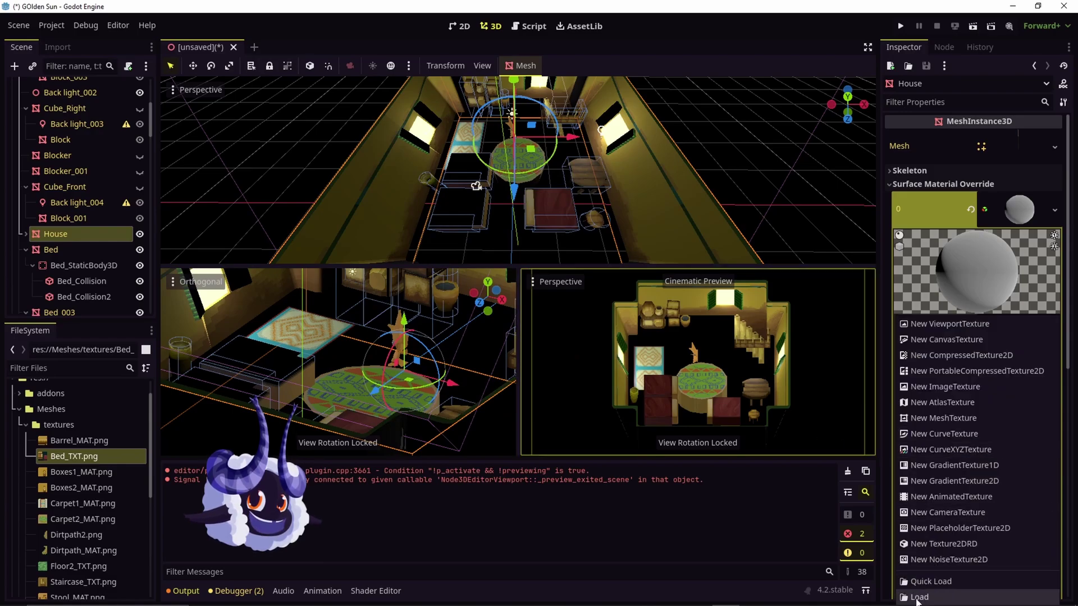
key(Escape)
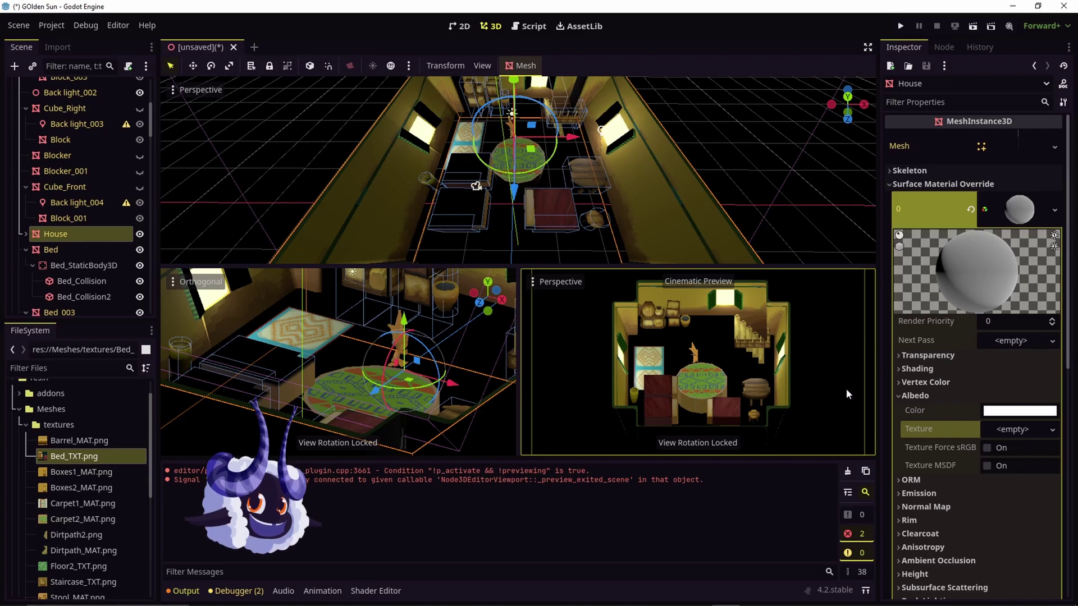
click(73, 568)
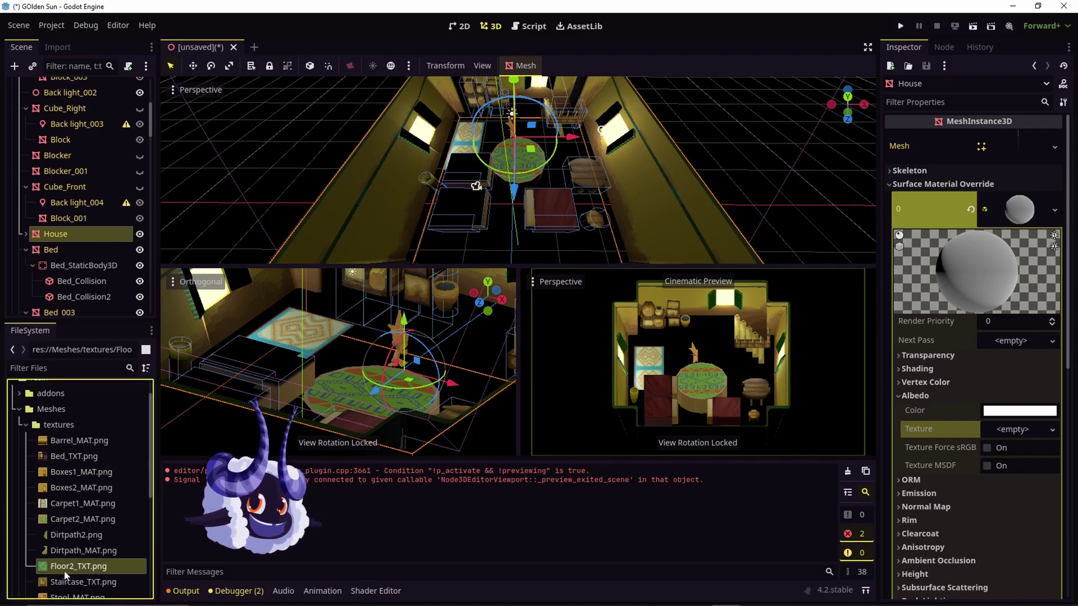
drag(55, 575, 1012, 437)
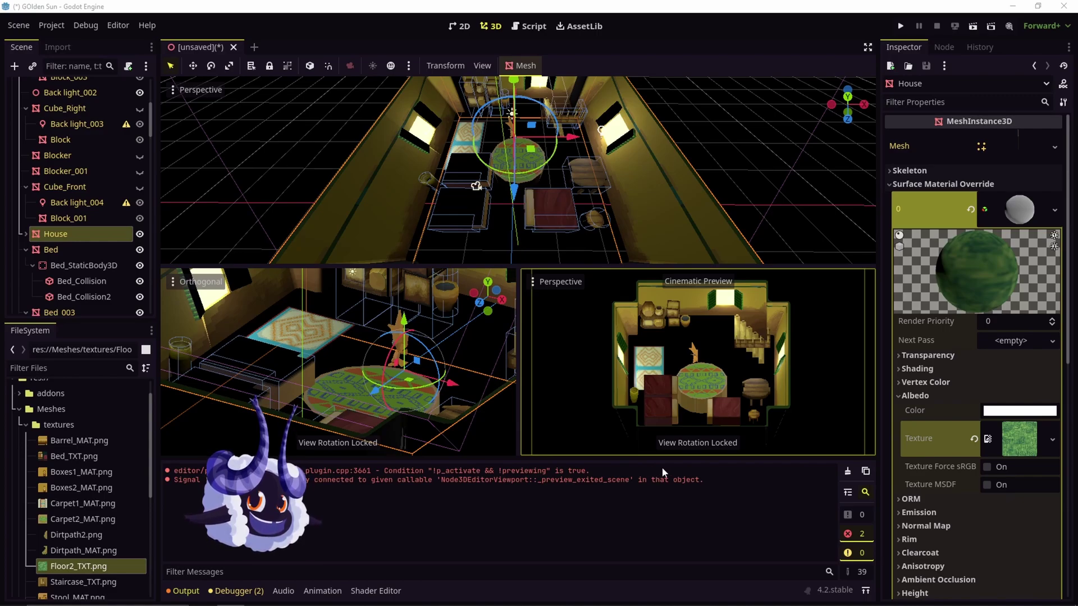
Set the material's Cull Mode to Front and light the viewport with the preview environment.
click(901, 355)
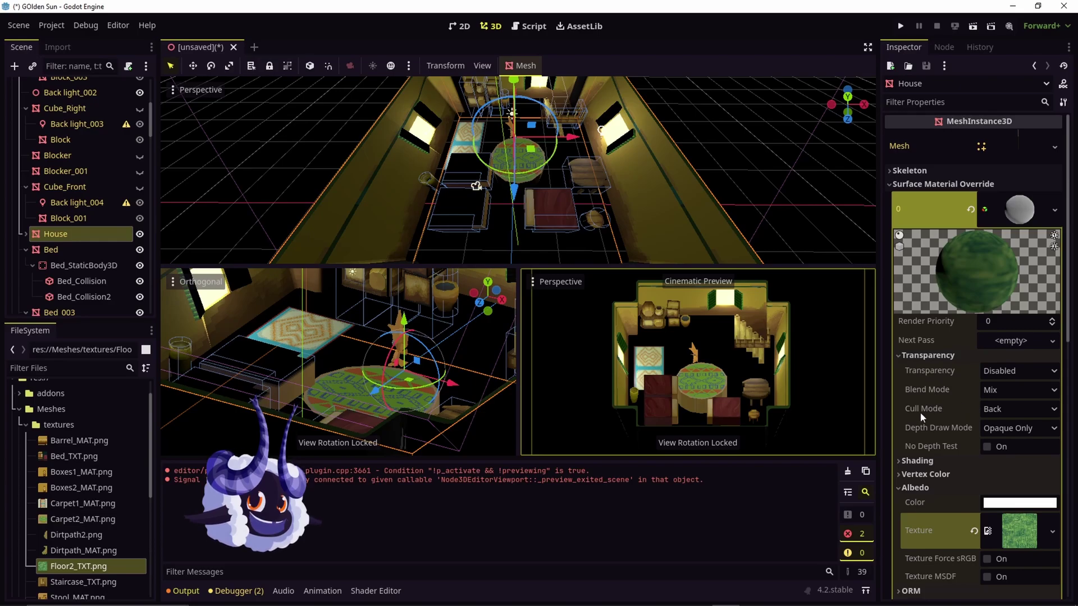
click(1004, 442)
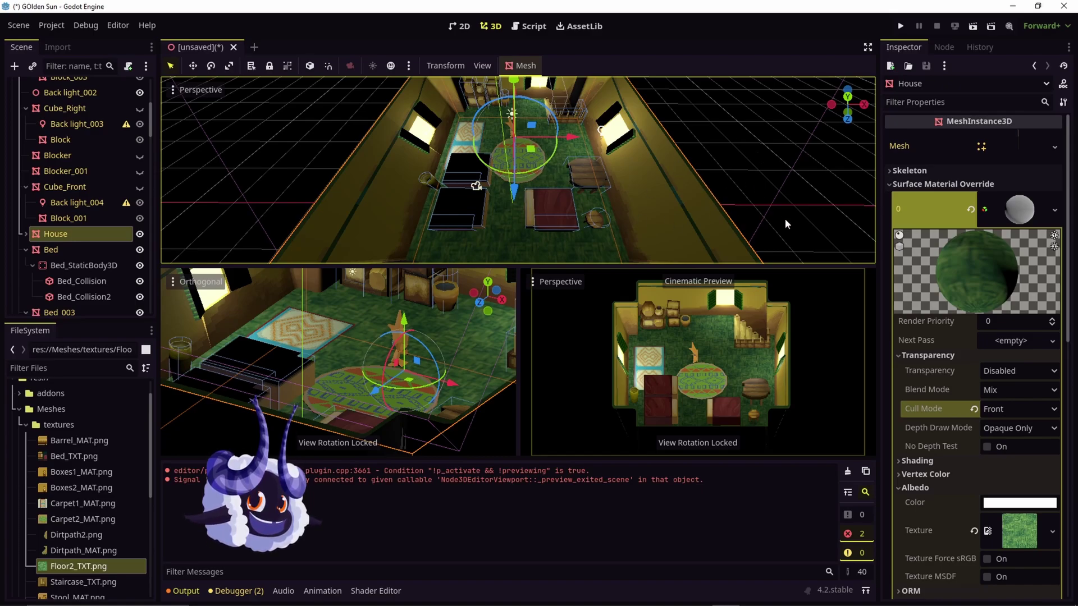
click(392, 66)
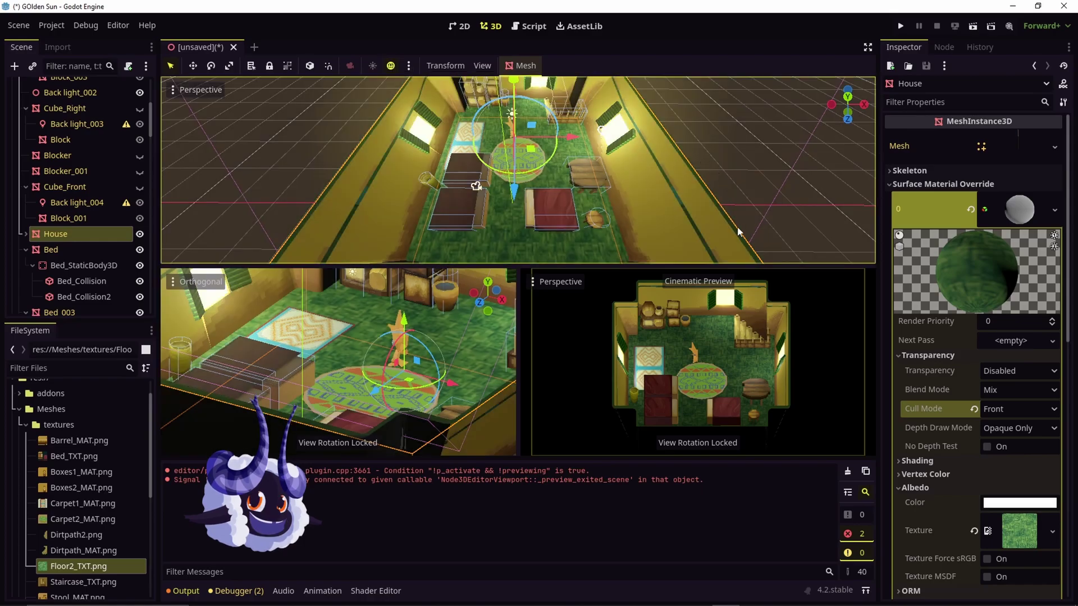
scroll(730, 213, up, 3)
middle_drag(709, 112, 729, 174)
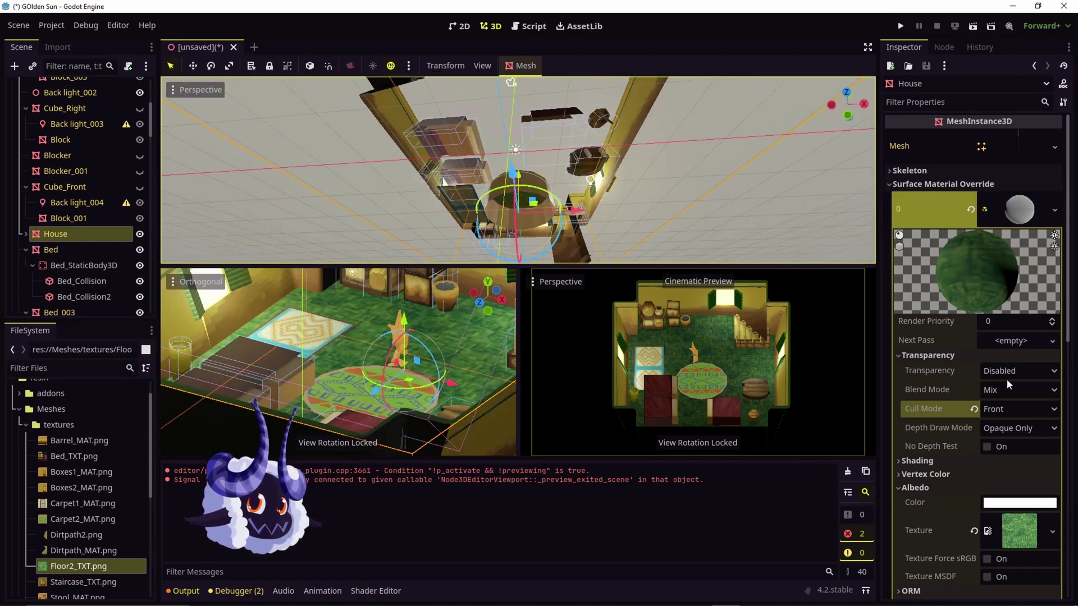
Try Cull Mode Back, then set it to Disabled so the floor shows from both sides.
click(1018, 410)
click(1006, 425)
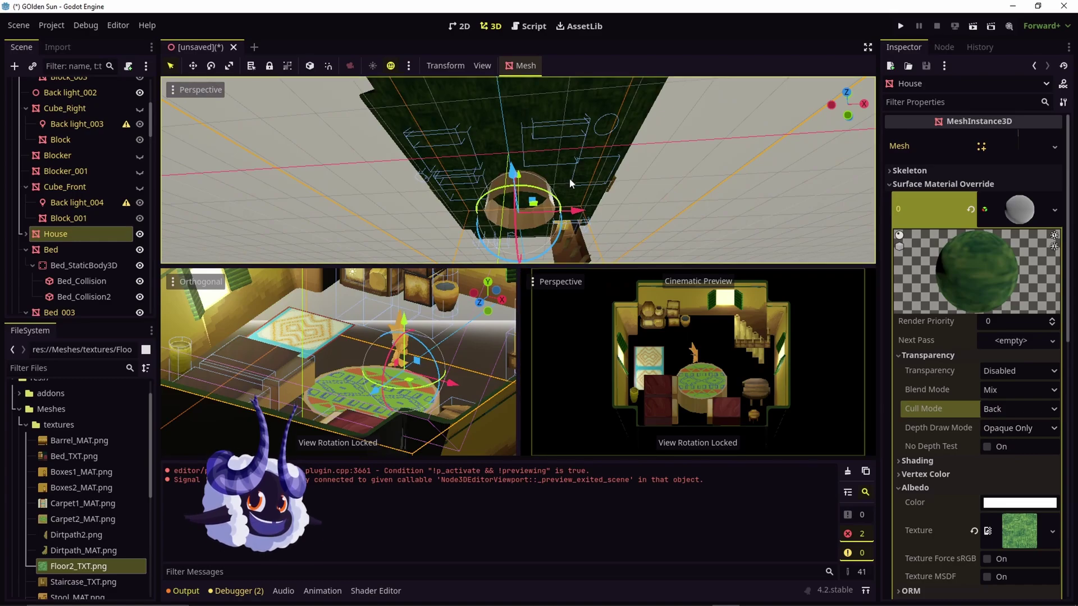
middle_drag(687, 106, 712, 181)
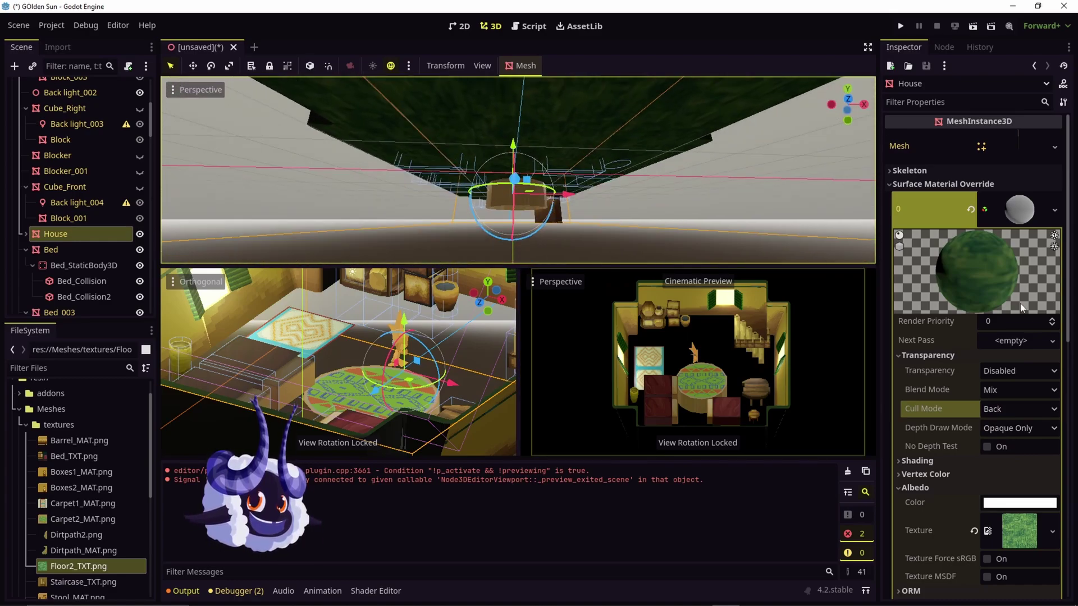
click(1001, 410)
click(998, 452)
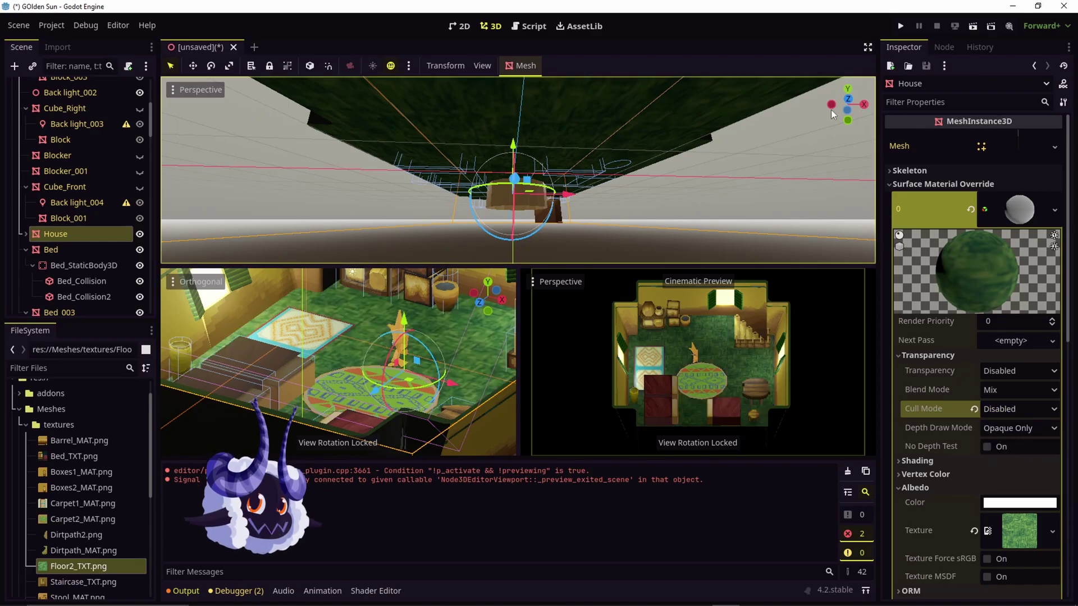
middle_drag(780, 112, 775, 236)
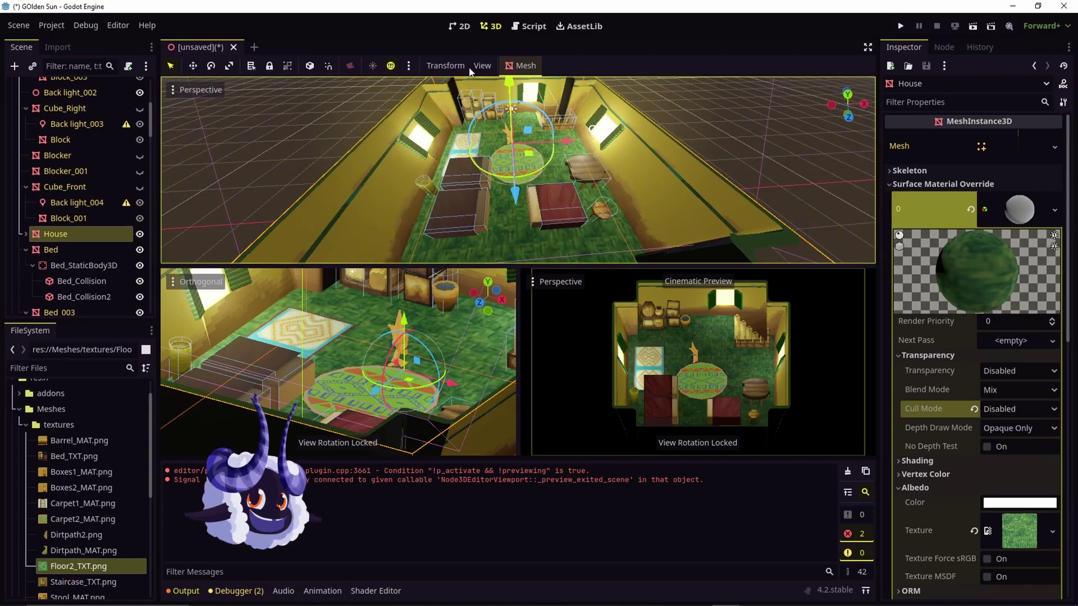
middle_drag(618, 105, 634, 115)
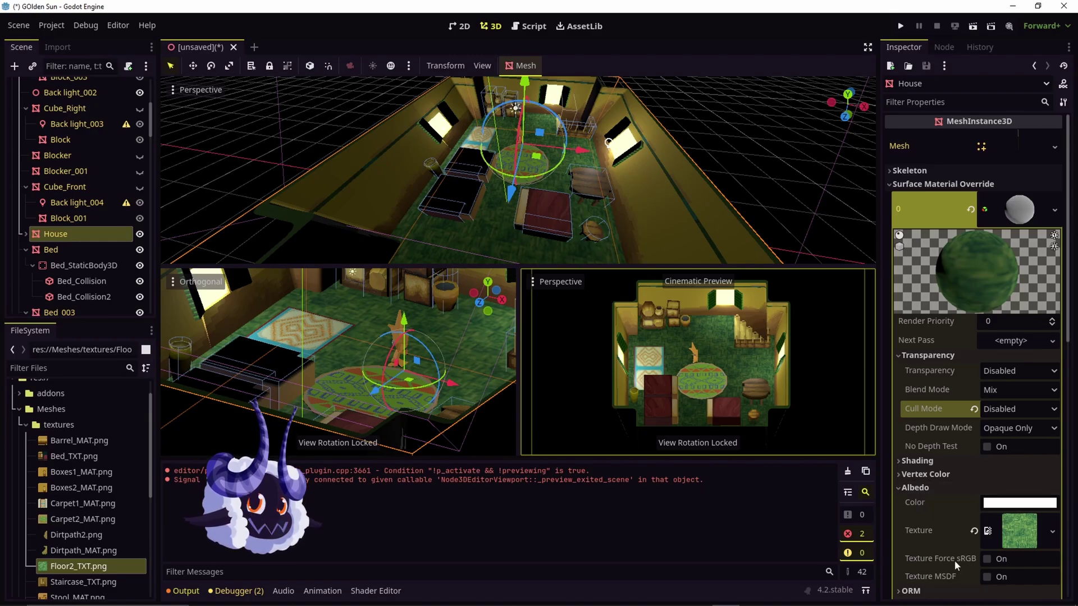
Toggle Texture Force sRGB on and back off, then collapse the Albedo section.
click(985, 561)
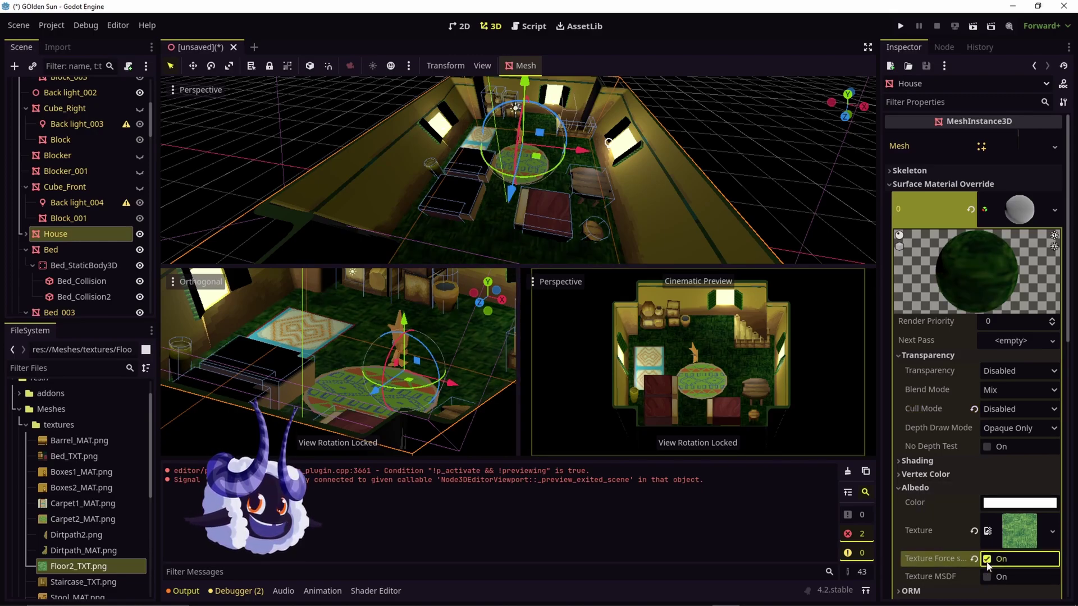
click(986, 560)
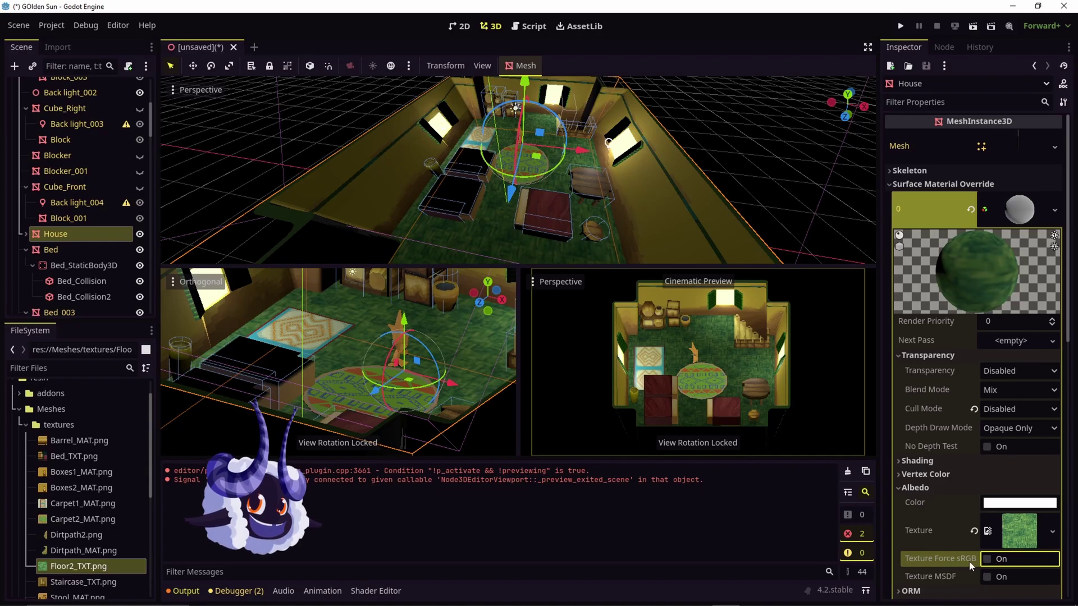
click(898, 488)
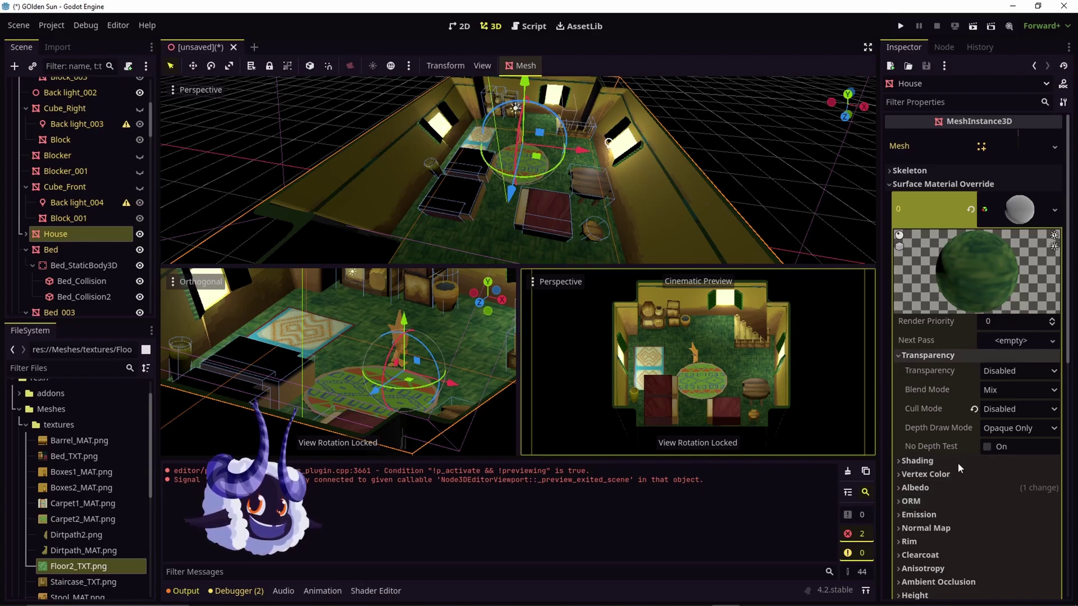
Change the material's Sampling Filter from Linear Mipmap to Nearest.
scroll(959, 490, down, 3)
scroll(959, 490, down, 2)
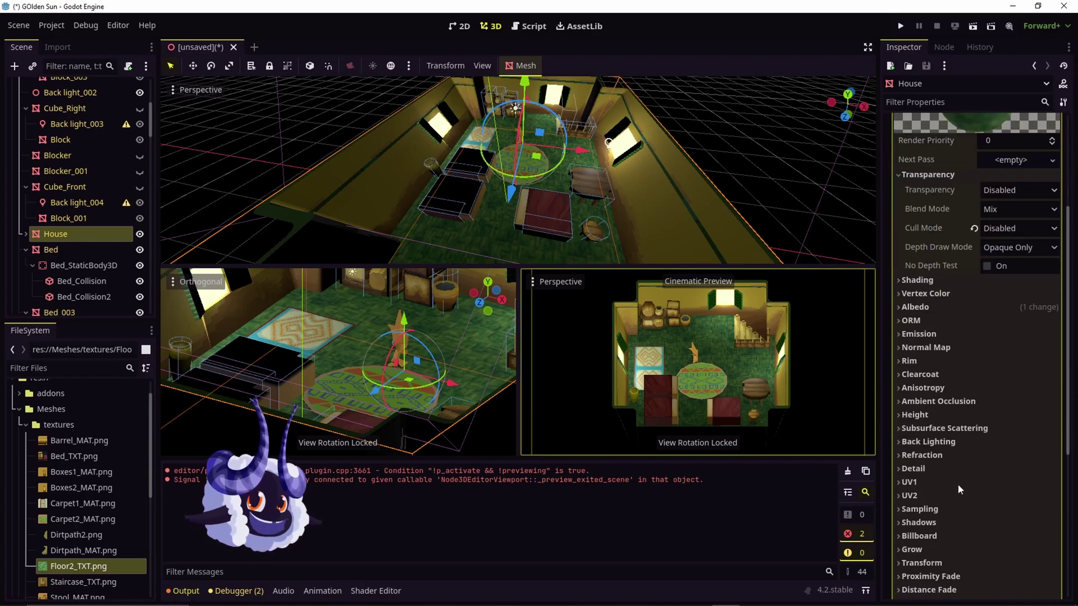
click(899, 509)
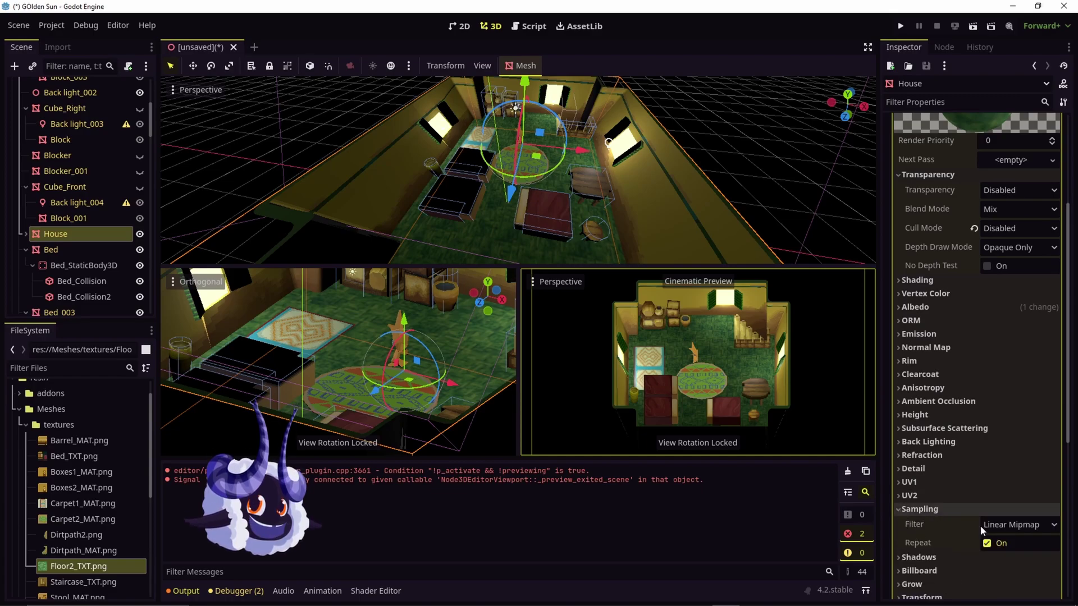
click(926, 527)
click(1039, 526)
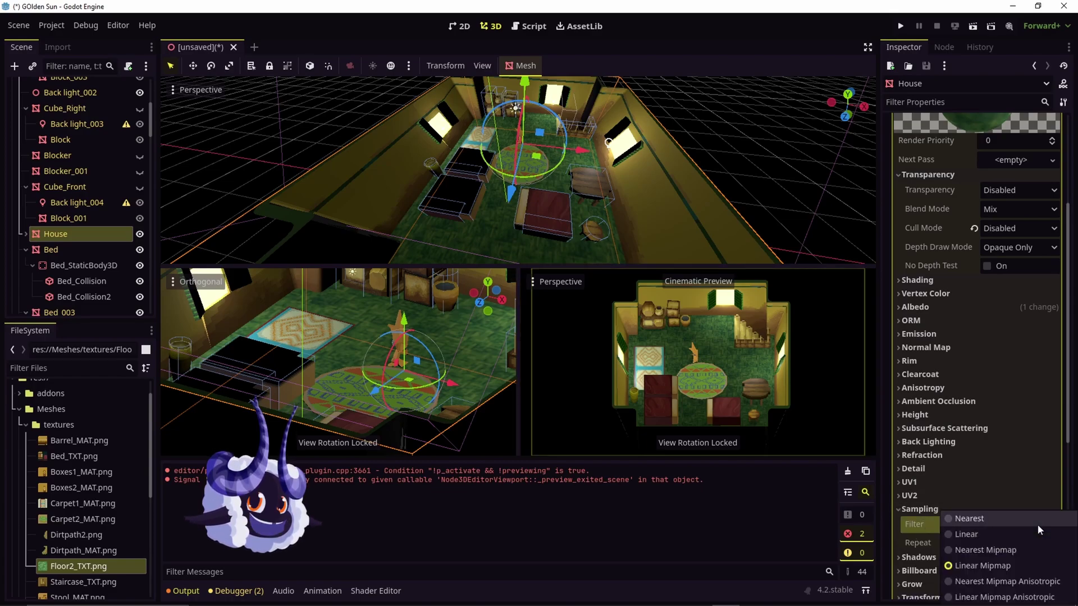
click(1037, 522)
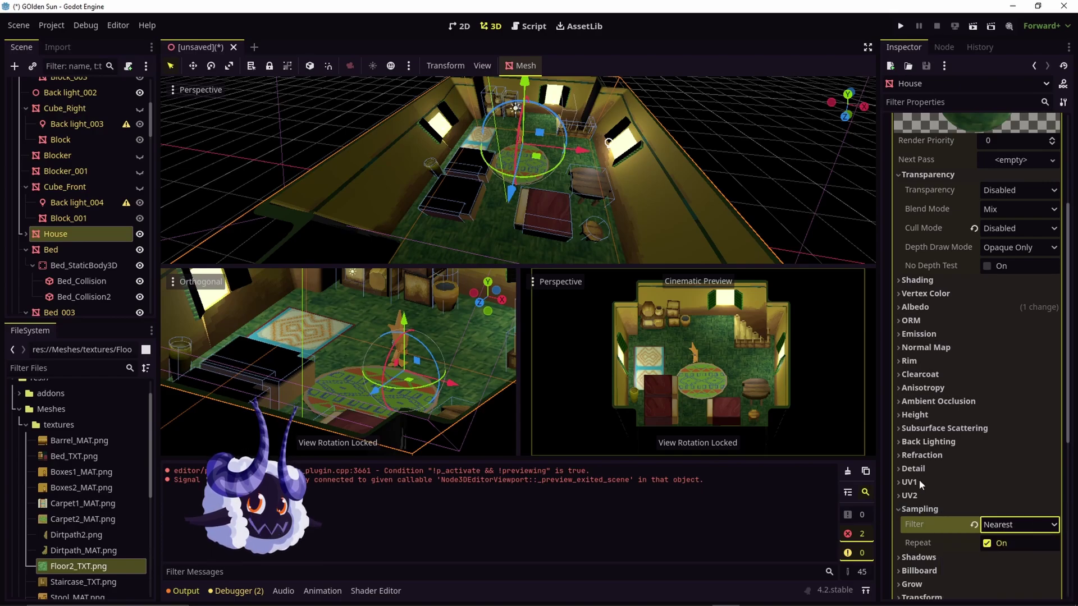
scroll(466, 220, up, 5)
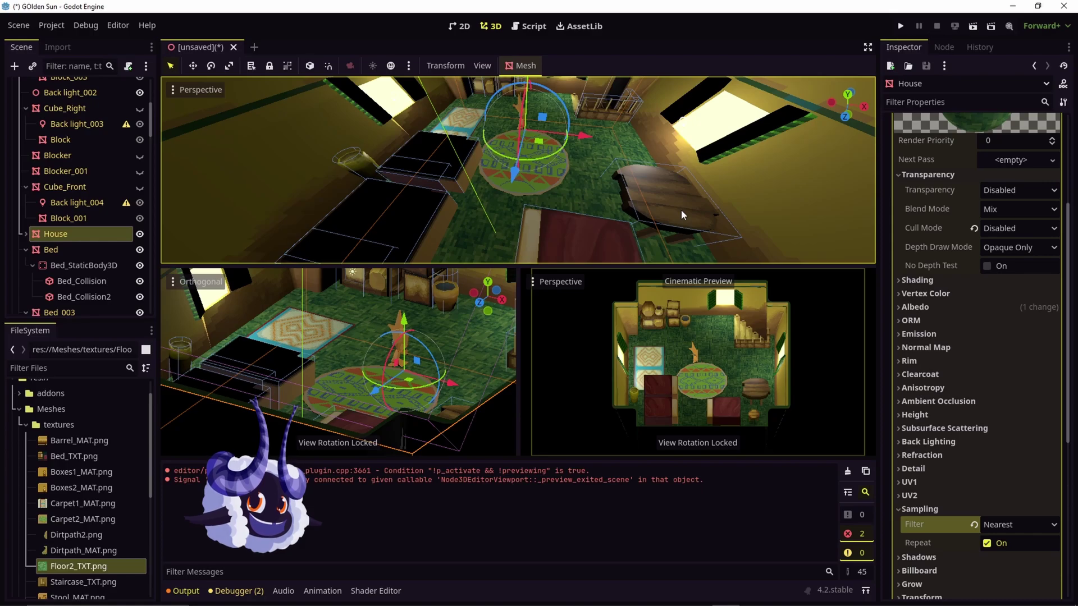
scroll(682, 210, down, 8)
click(749, 160)
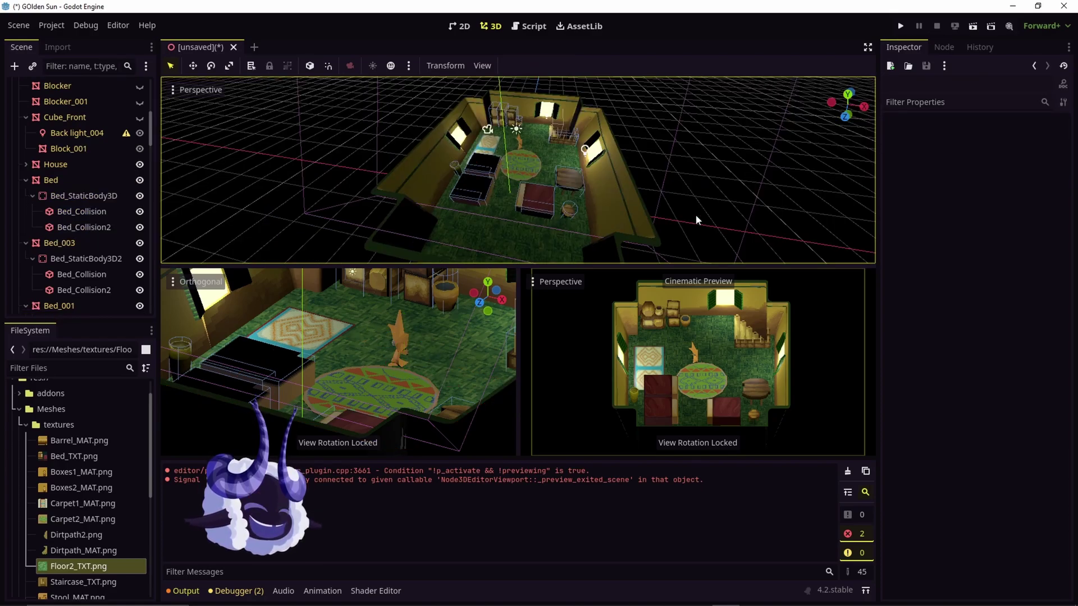
click(536, 198)
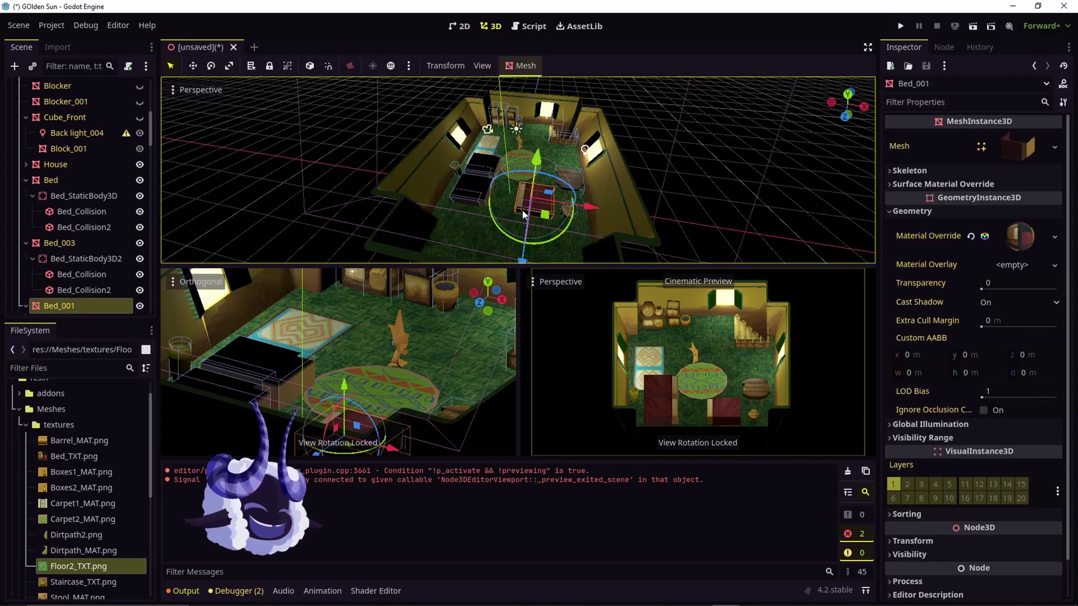
click(1017, 236)
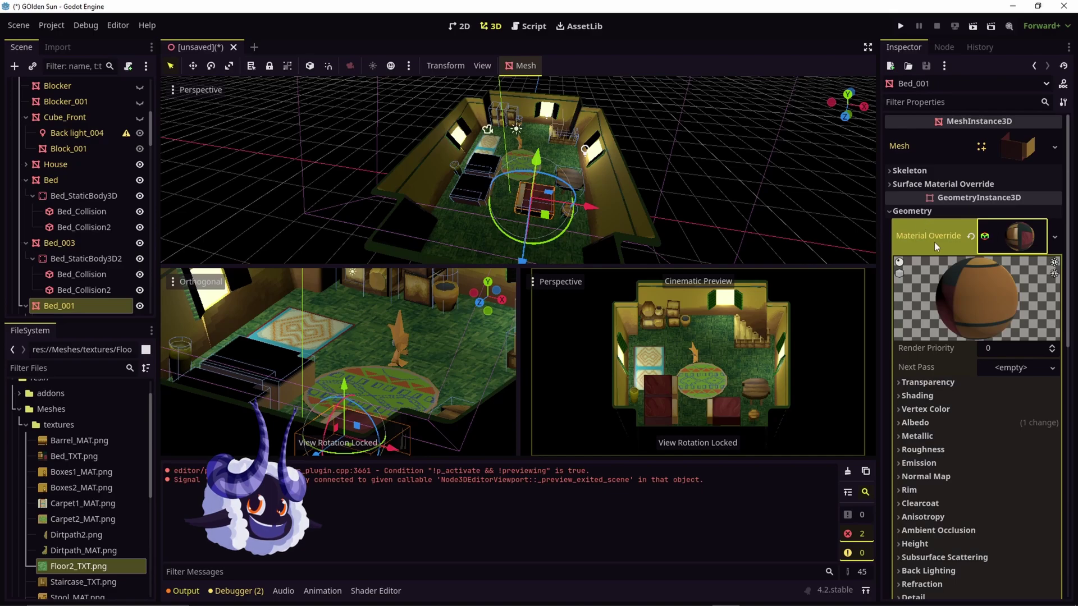
scroll(921, 386, down, 4)
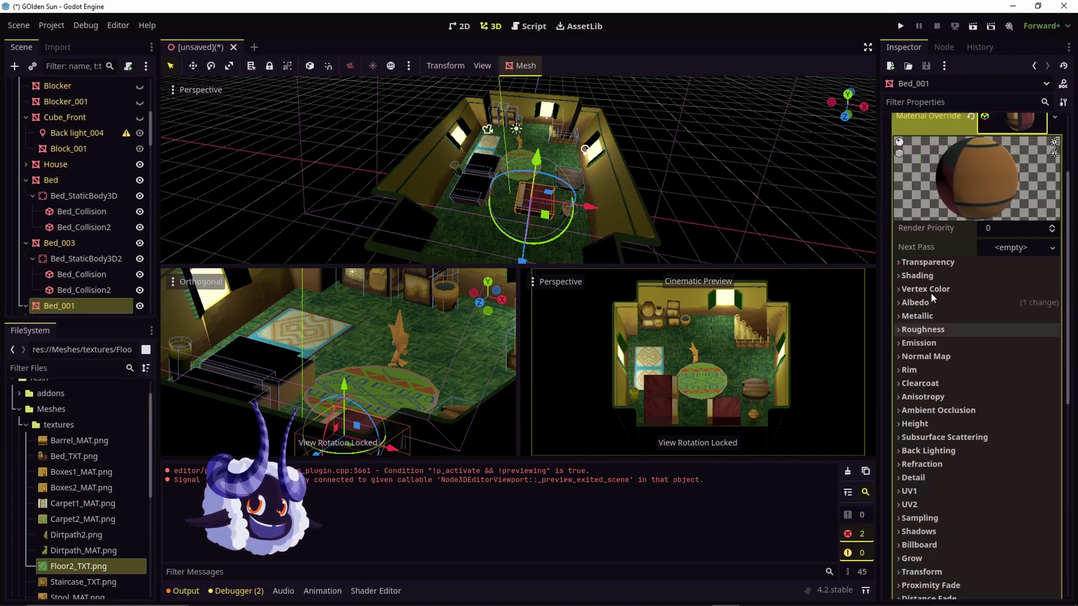
scroll(931, 571, down, 2)
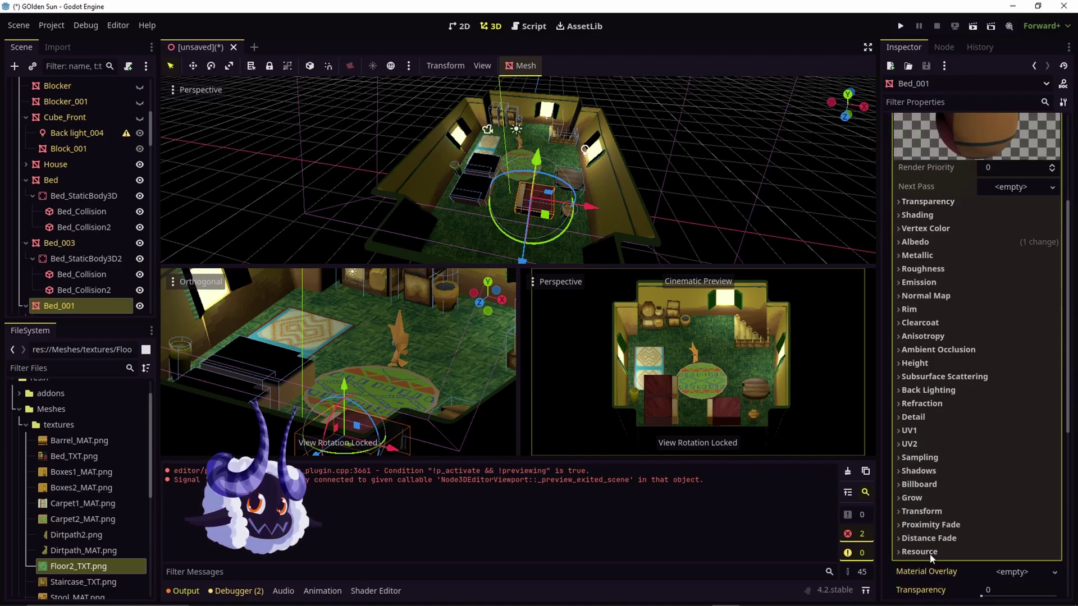
click(530, 391)
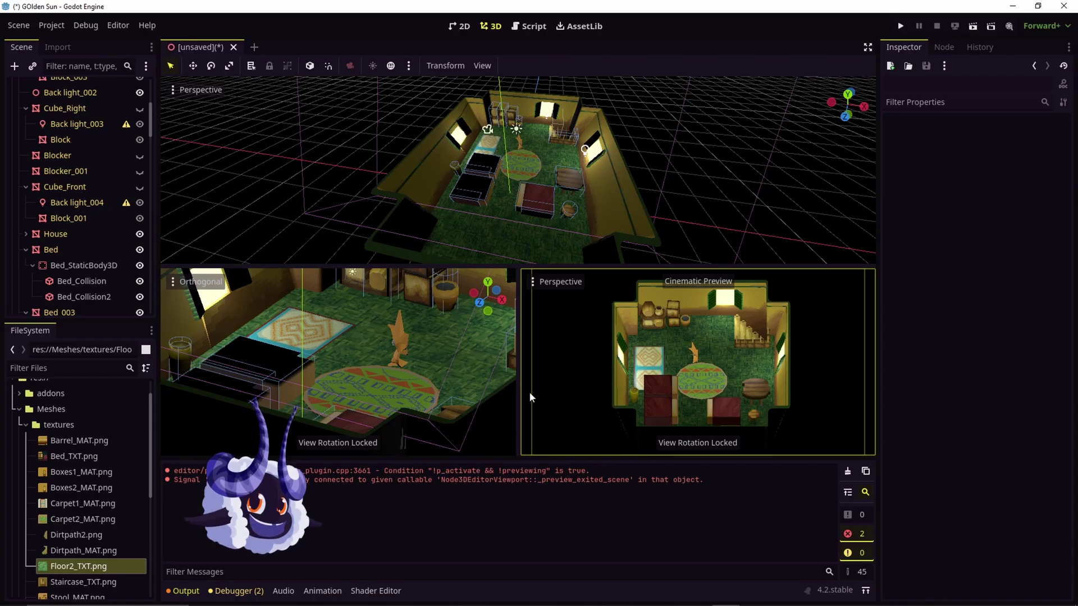